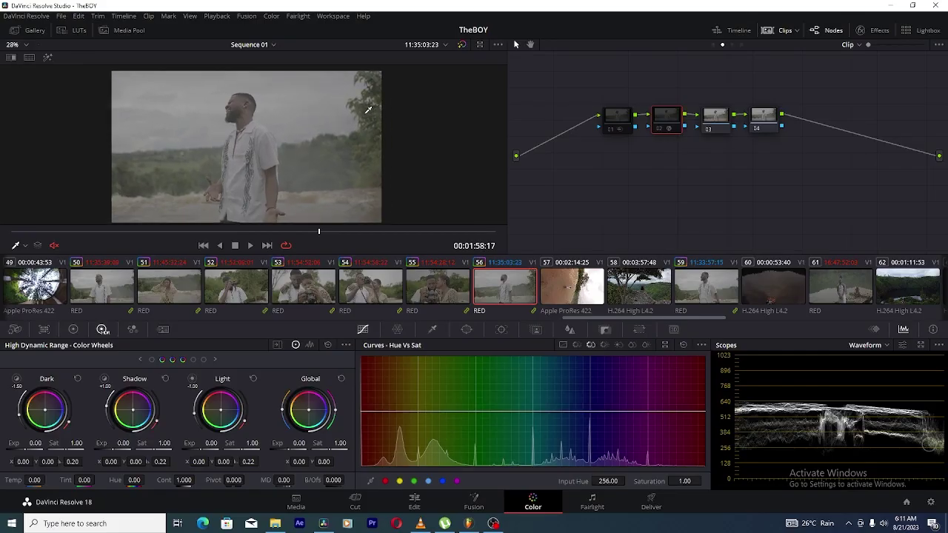
pyautogui.scroll(-1, 330, 142)
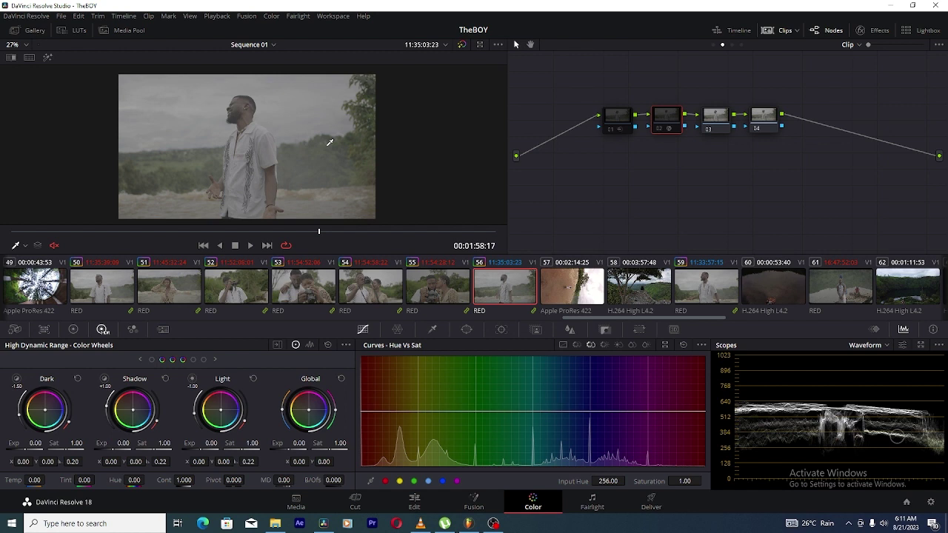
pyautogui.scroll(1, 329, 142)
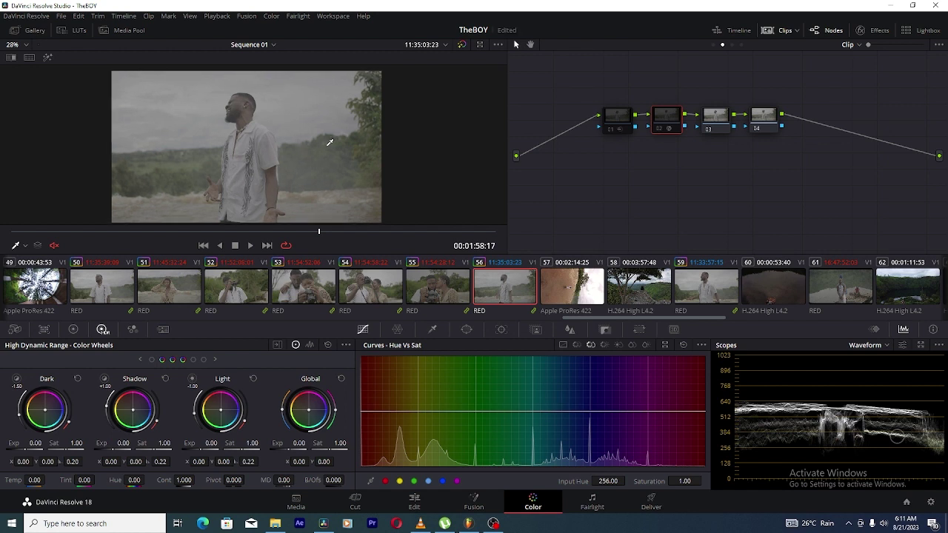
pyautogui.scroll(-1, 329, 142)
pyautogui.scroll(-2, 329, 144)
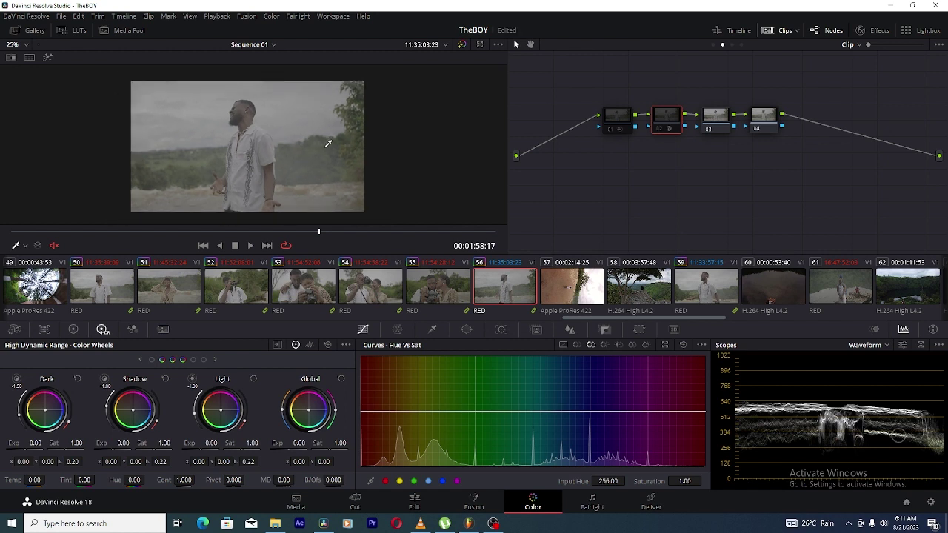
pyautogui.scroll(2, 328, 144)
pyautogui.scroll(8, 328, 142)
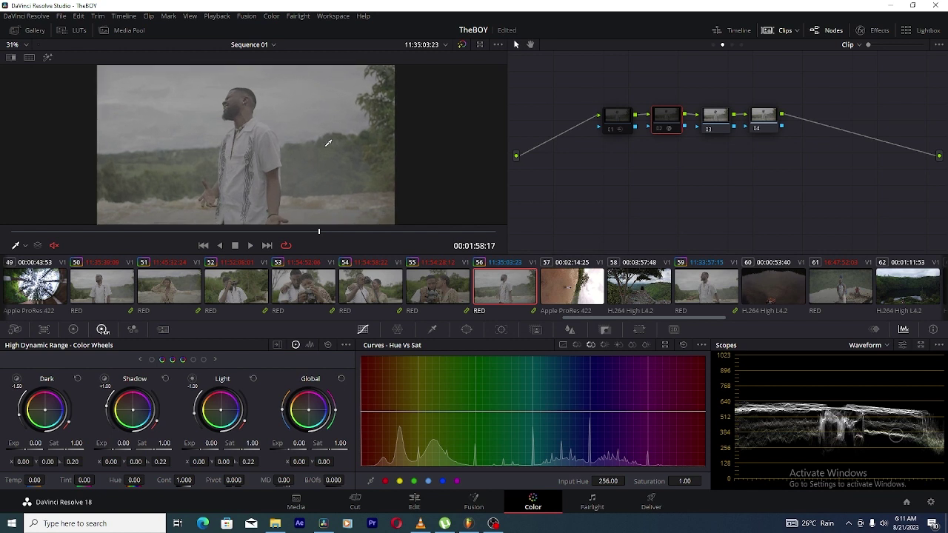
pyautogui.scroll(-7, 328, 139)
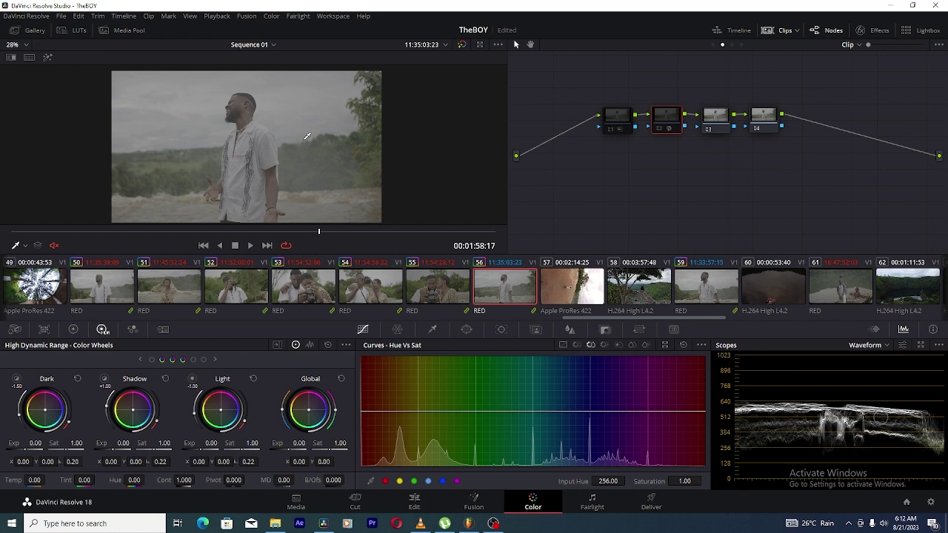
pyautogui.scroll(-1, 307, 141)
pyautogui.scroll(2, 308, 143)
pyautogui.scroll(-2, 308, 144)
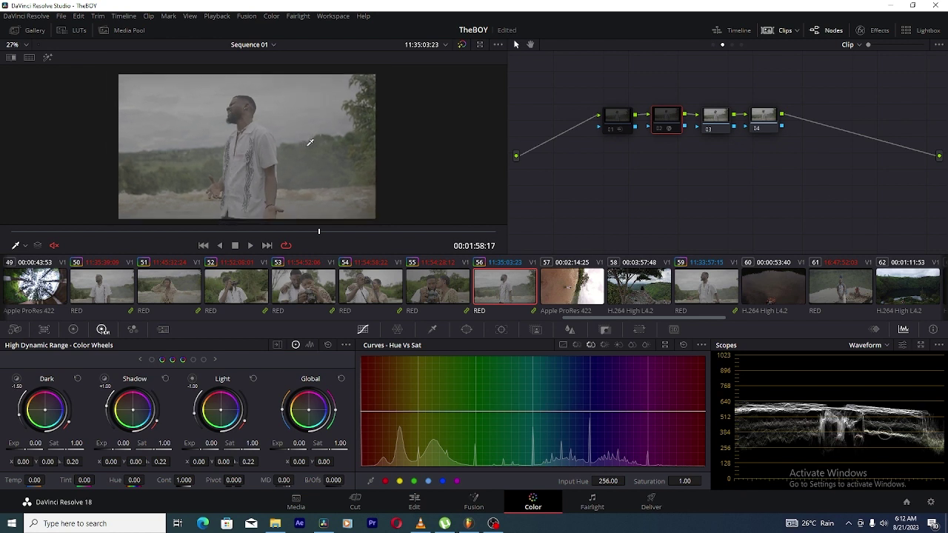
pyautogui.scroll(1, 309, 142)
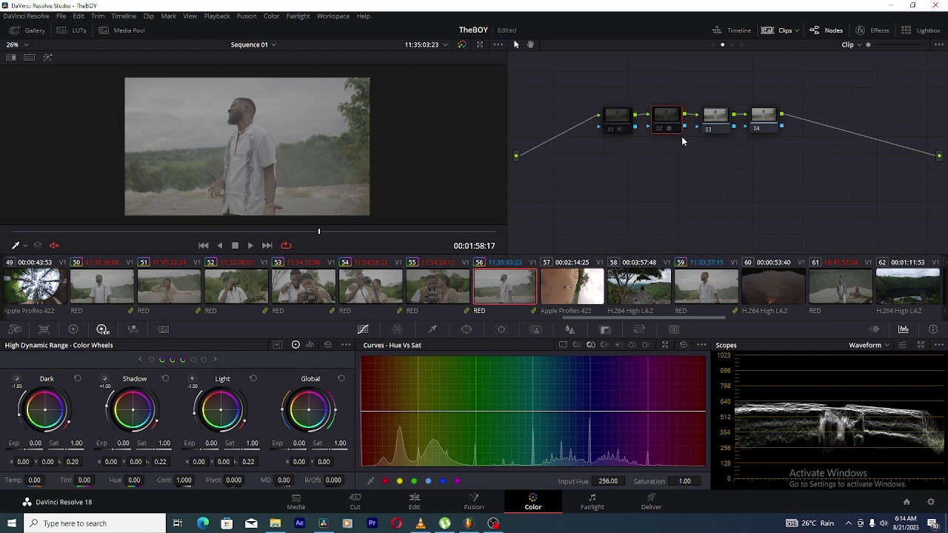
# Enable node 02 of the clip grade, and review its Color Space Transform settings and the project settings.
pyautogui.click(659, 131)
pyautogui.click(874, 33)
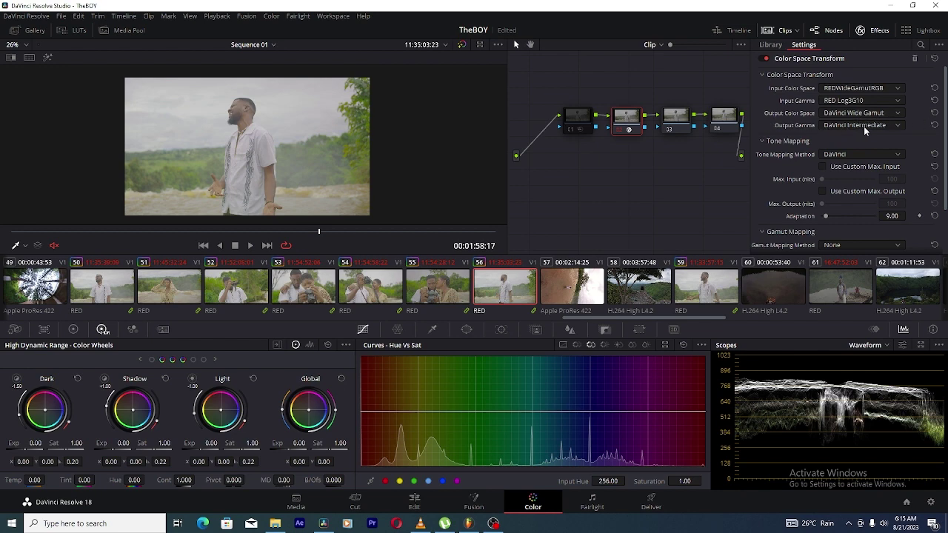
pyautogui.click(931, 502)
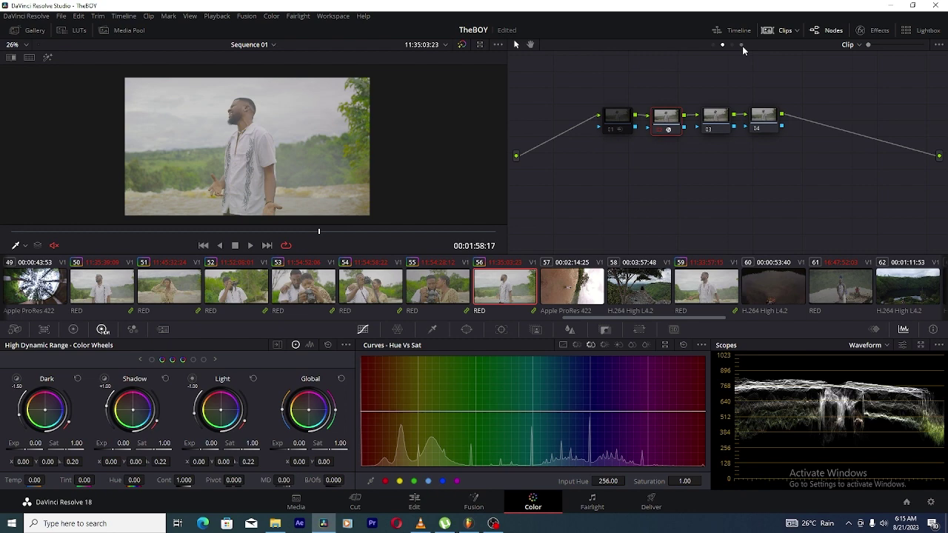
# Inspect the Color Space Transform settings on node 05 of the Group Post-Clip node graph.
pyautogui.click(732, 45)
pyautogui.click(786, 138)
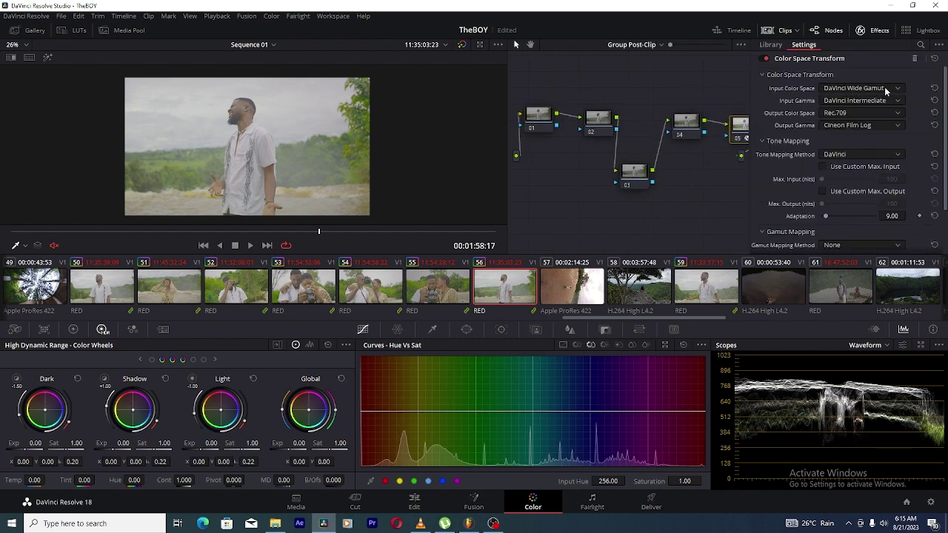
pyautogui.click(875, 31)
# Enable Group Post-Clip node 06, and review its Rec709 Kodak 2383 D65 film look among the LUTs.
pyautogui.click(837, 129)
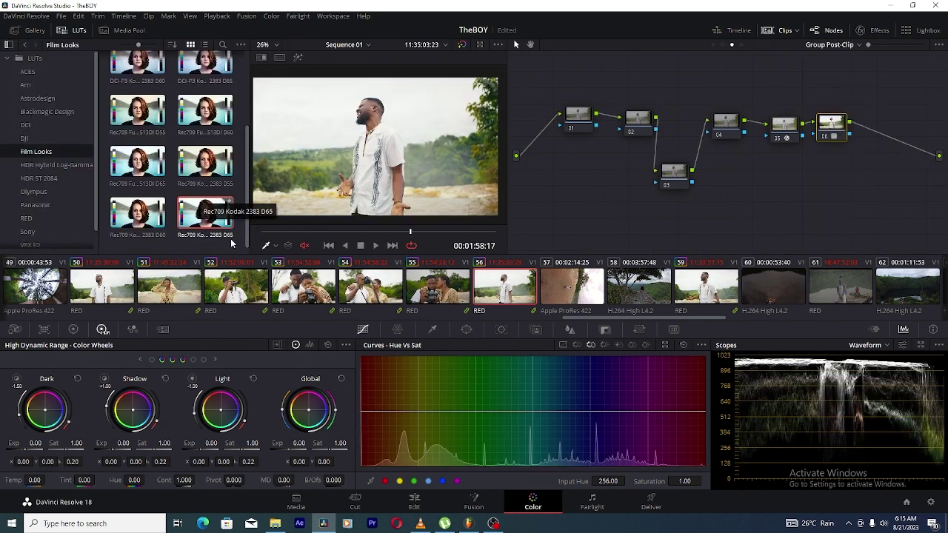
pyautogui.click(72, 31)
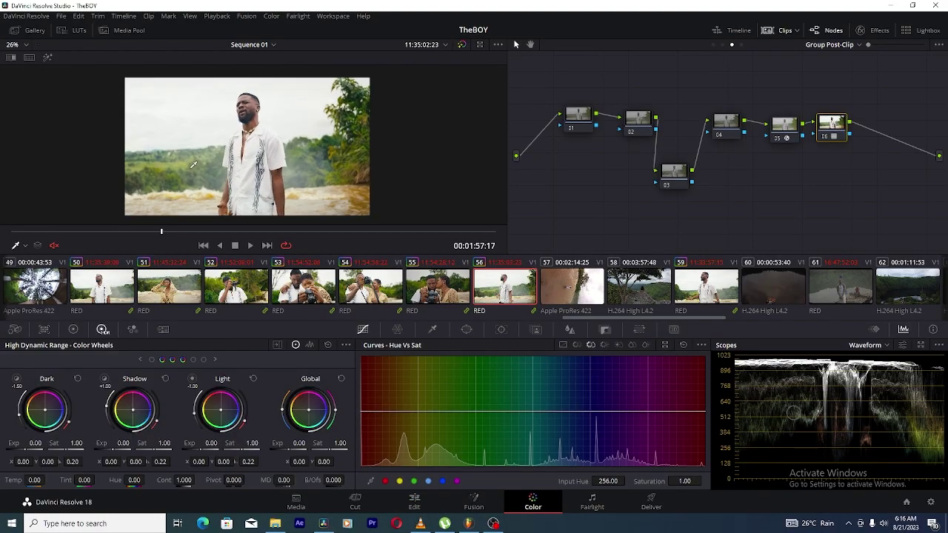
# Lower the global exposure of clip node 03 to -1.19 with the HDR color wheels.
pyautogui.scroll(1, 193, 164)
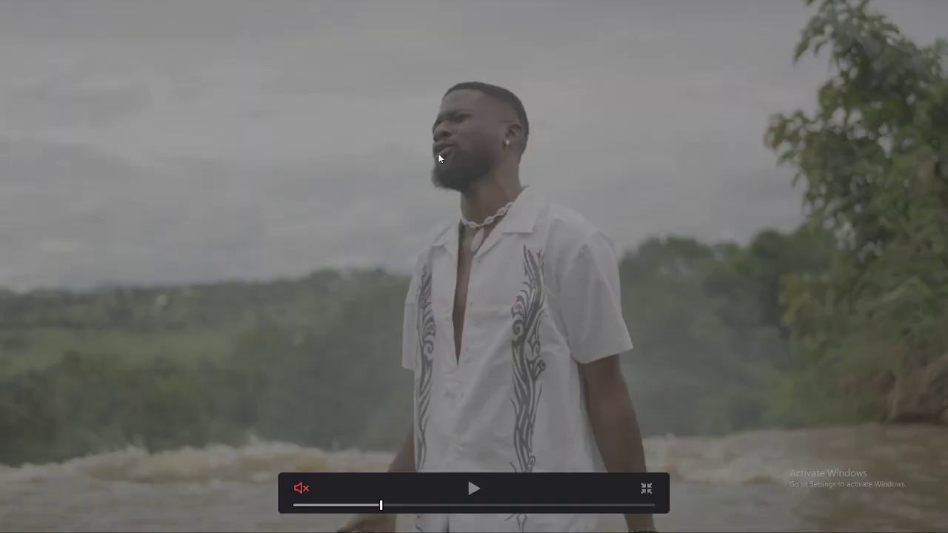
pyautogui.press('Escape')
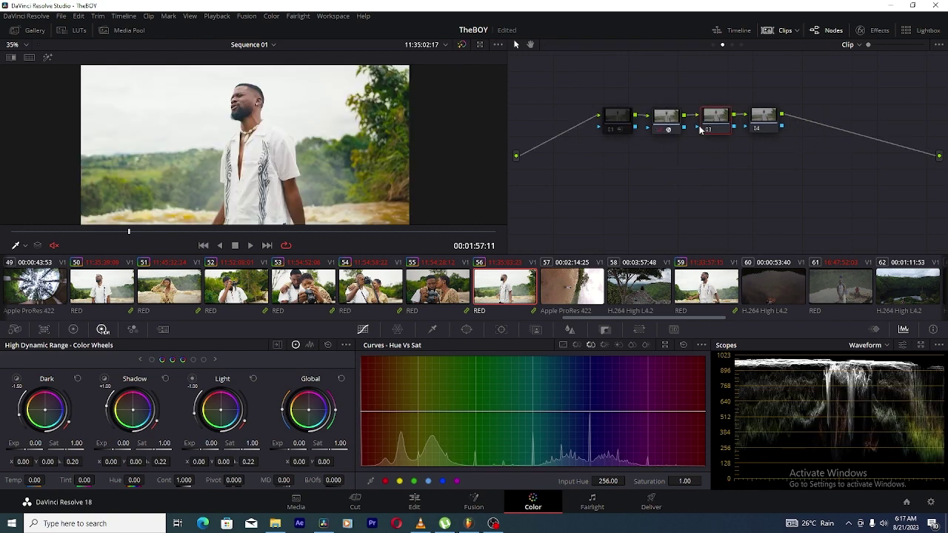
pyautogui.scroll(-2, 239, 139)
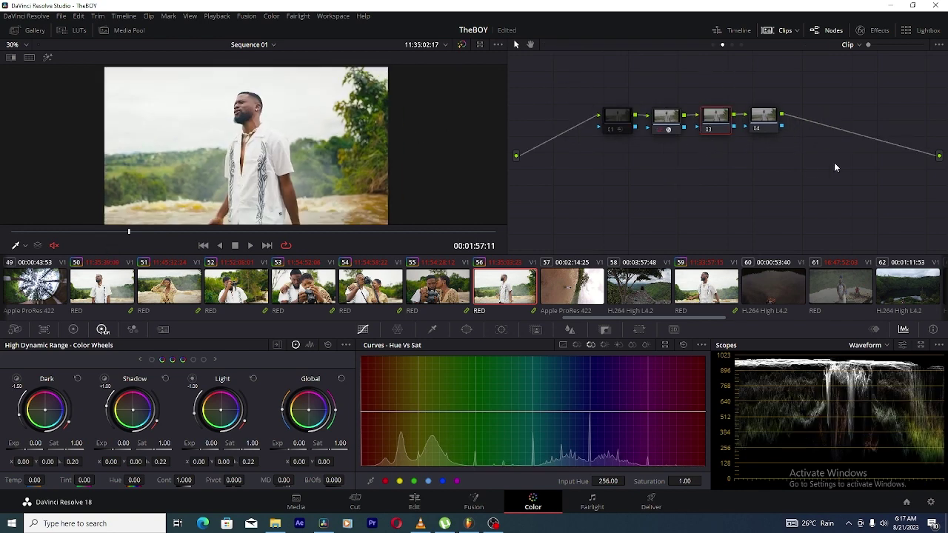
pyautogui.scroll(1, 287, 170)
pyautogui.scroll(-1, 288, 170)
pyautogui.moveTo(298, 442); pyautogui.dragTo(263, 442)
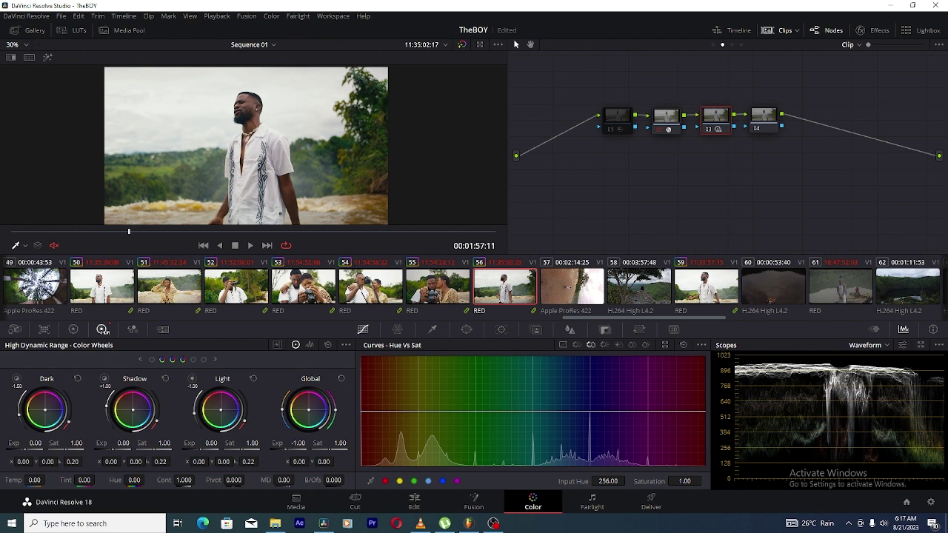
pyautogui.moveTo(294, 443); pyautogui.dragTo(293, 443)
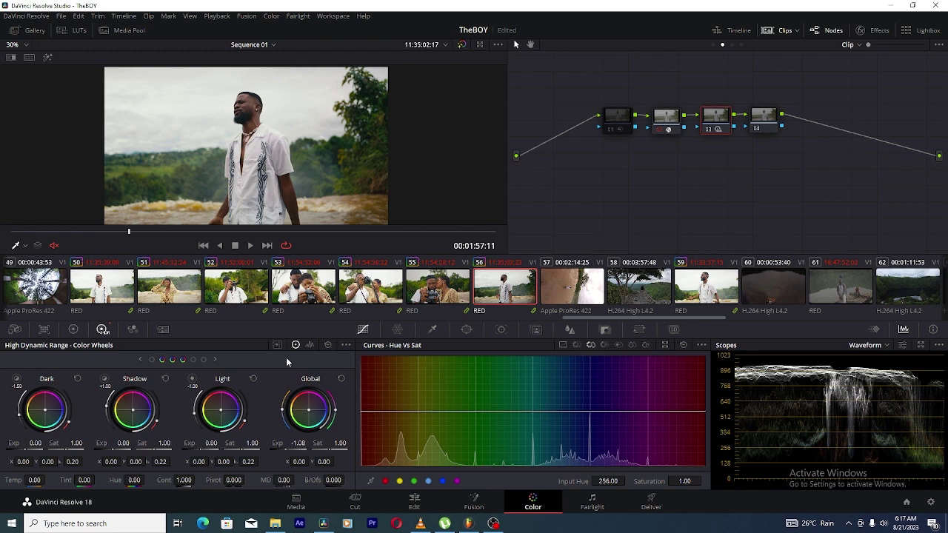
pyautogui.moveTo(289, 447); pyautogui.dragTo(286, 446)
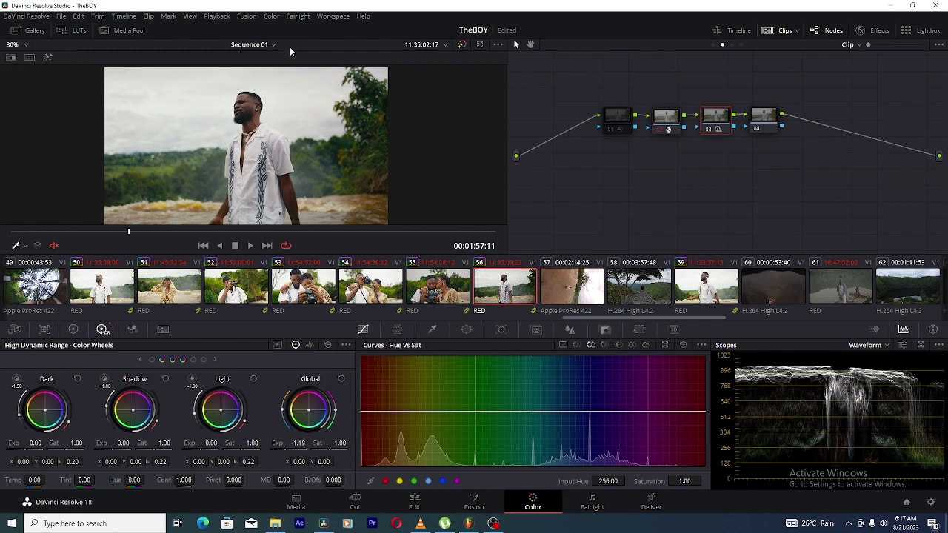
# Examine the man's face and shirt in the shot up close.
pyautogui.scroll(3, 298, 146)
pyautogui.moveTo(298, 146); pyautogui.dragTo(315, 219)
pyautogui.moveTo(201, 153); pyautogui.dragTo(213, 102)
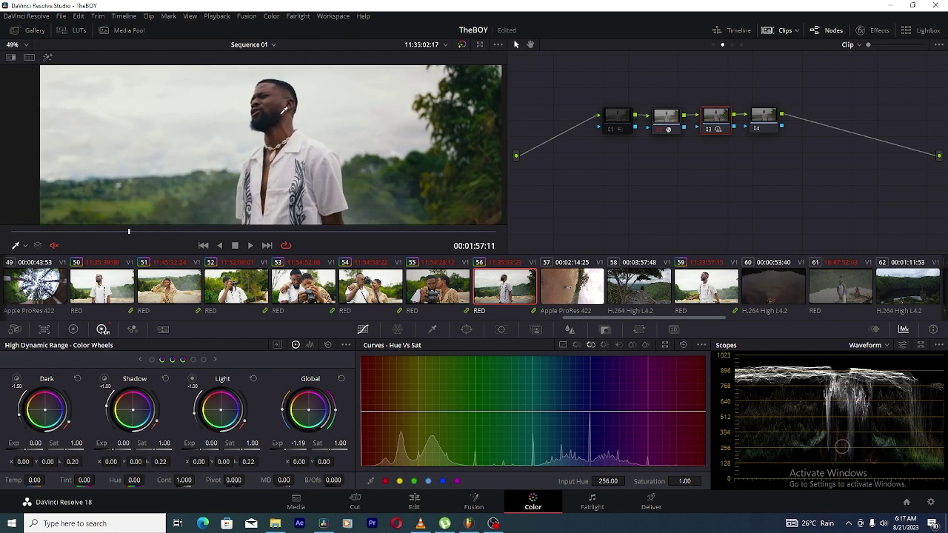
pyautogui.scroll(-1, 277, 143)
pyautogui.scroll(-3, 277, 143)
pyautogui.scroll(3, 277, 143)
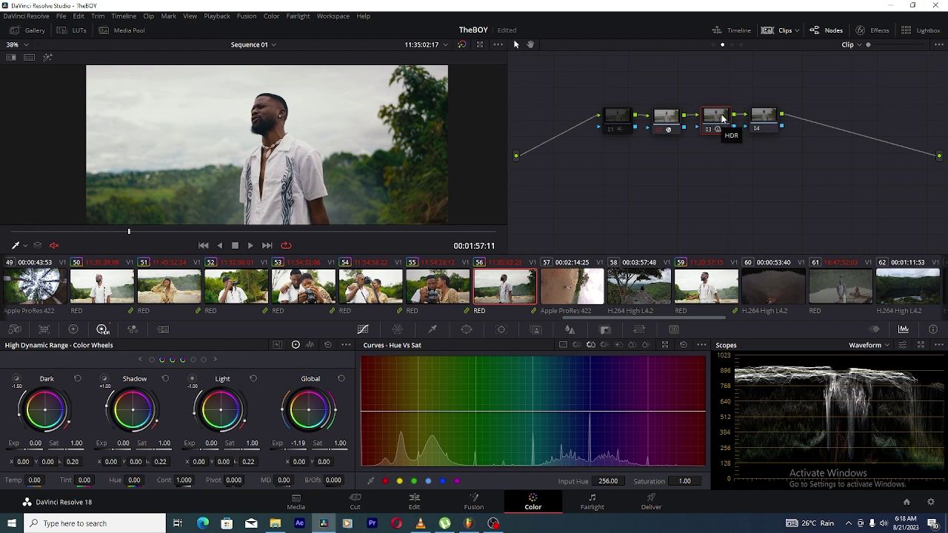
# Reset the grade of node 03 and label the node PRI.
pyautogui.rightClick(723, 116)
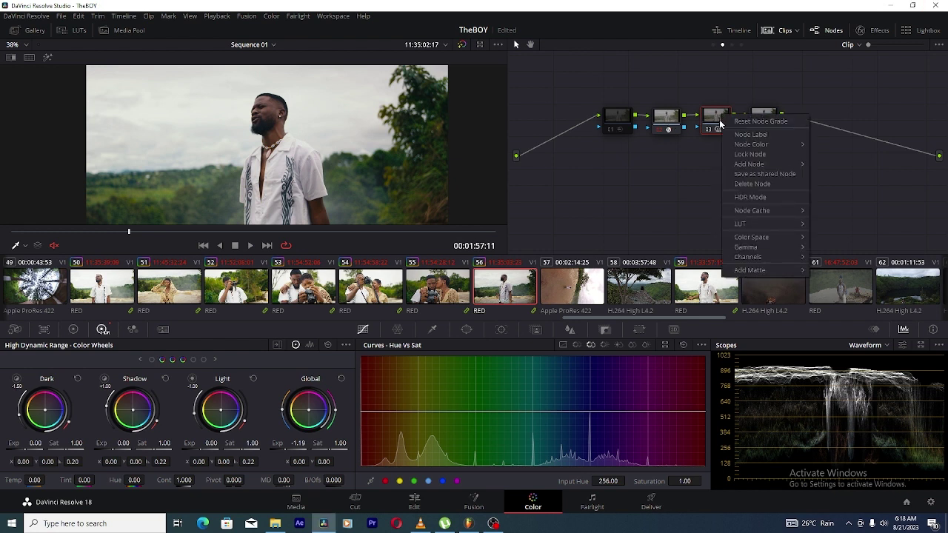
pyautogui.click(720, 123)
pyautogui.rightClick(720, 120)
pyautogui.click(728, 125)
pyautogui.moveTo(727, 122); pyautogui.dragTo(718, 121)
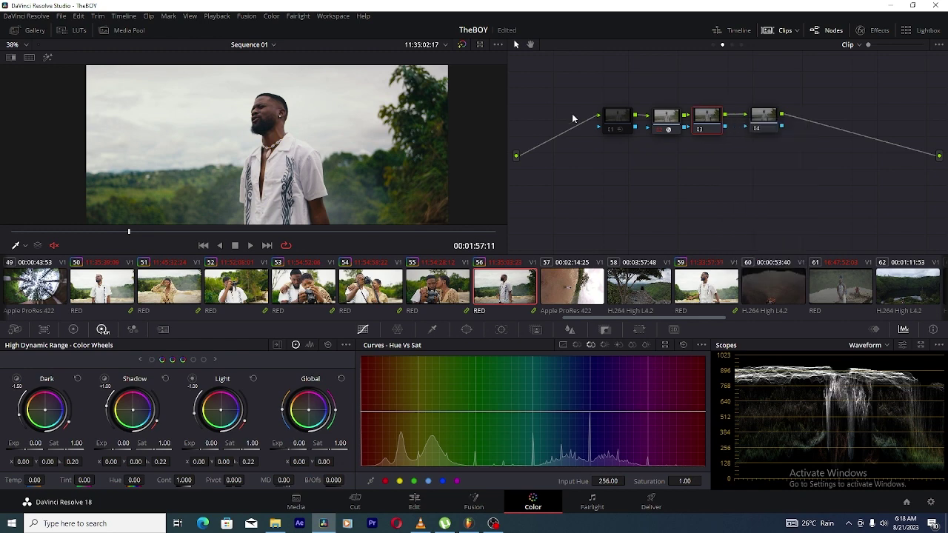
pyautogui.scroll(-2, 340, 131)
pyautogui.scroll(2, 341, 130)
pyautogui.scroll(-1, 341, 129)
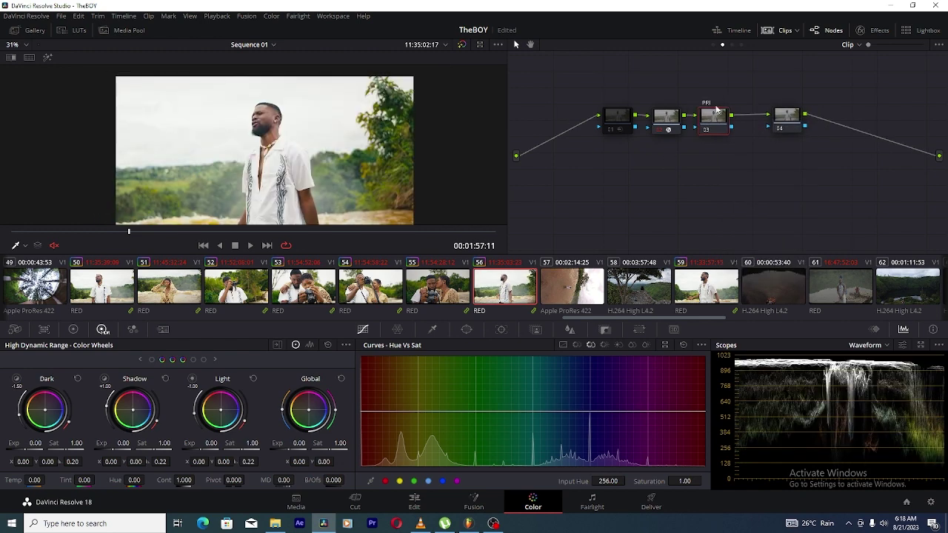
pyautogui.scroll(-1, 341, 140)
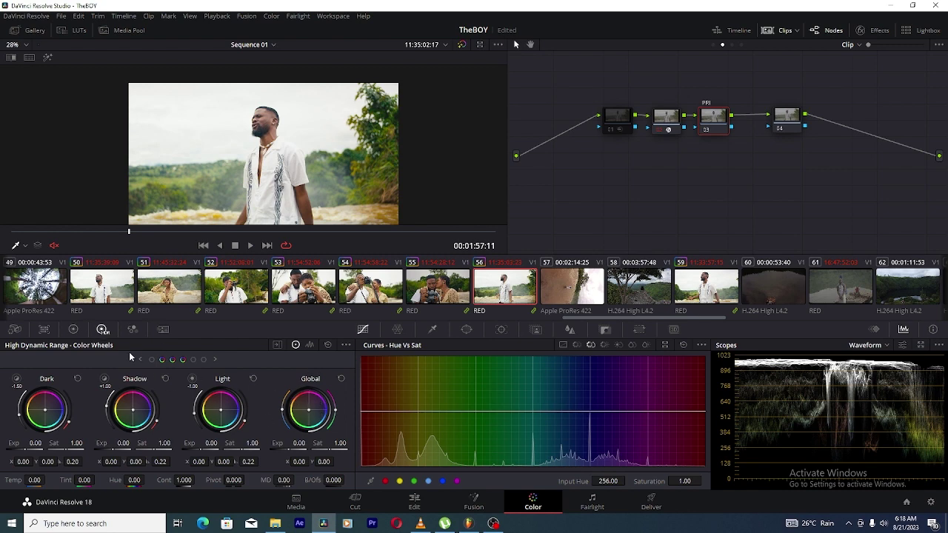
# Set the Hi/Light value of the PRI node to -98.50 in the primaries.
pyautogui.click(73, 329)
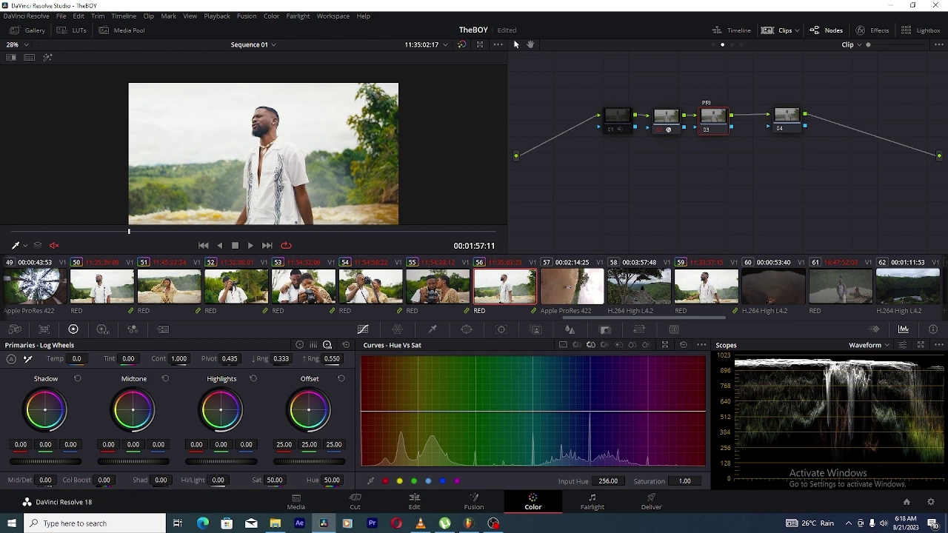
pyautogui.moveTo(217, 480); pyautogui.dragTo(197, 480)
pyautogui.moveTo(217, 481); pyautogui.dragTo(198, 482)
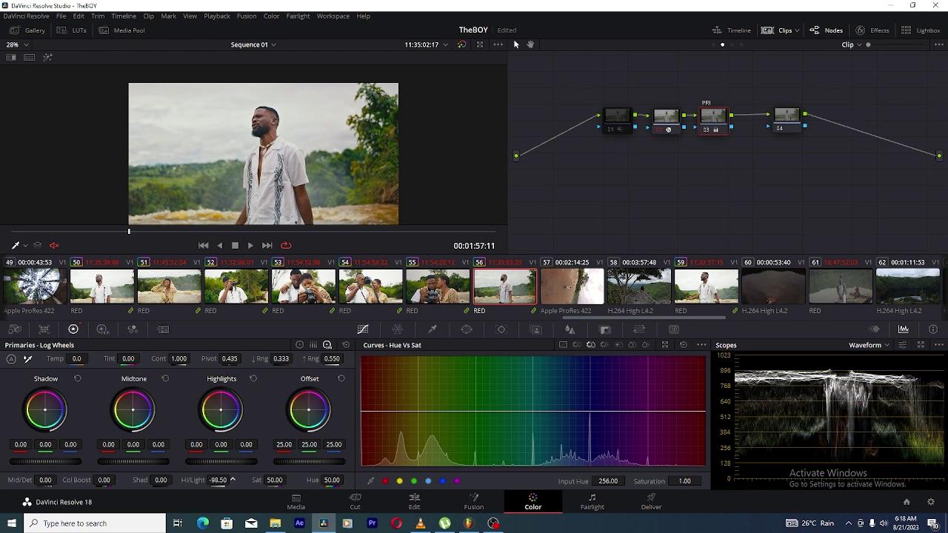
pyautogui.scroll(1, 321, 114)
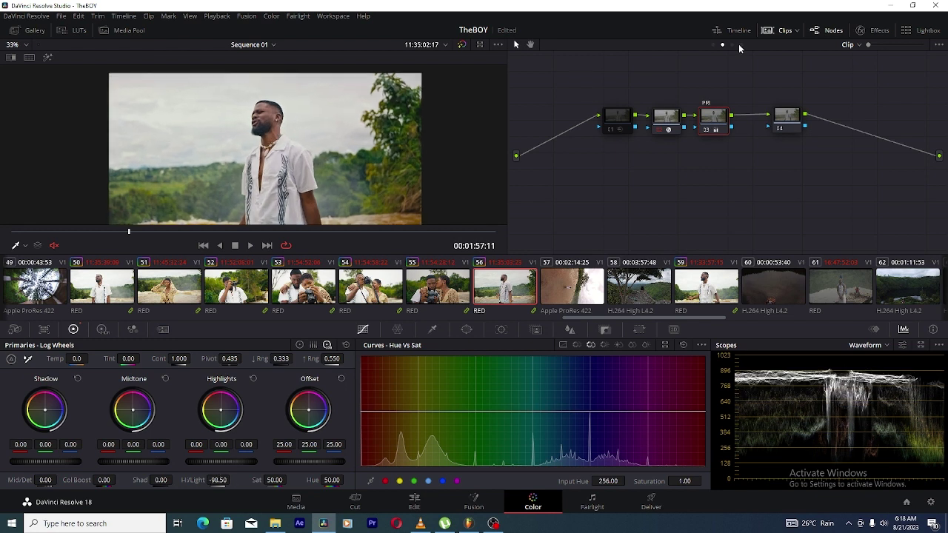
# Toggle the PRI node off and on to compare the shot with and without its highlight adjustment.
pyautogui.click(704, 129)
pyautogui.click(702, 130)
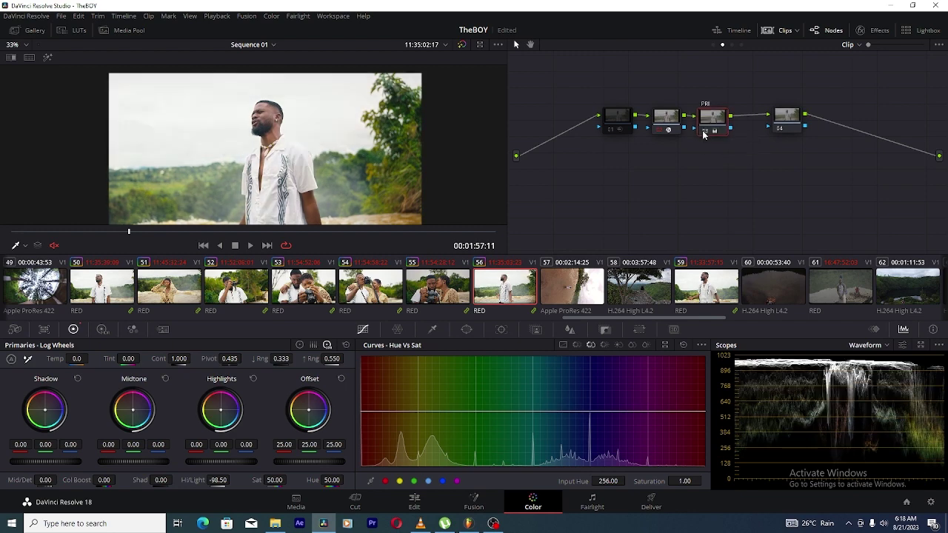
pyautogui.click(702, 132)
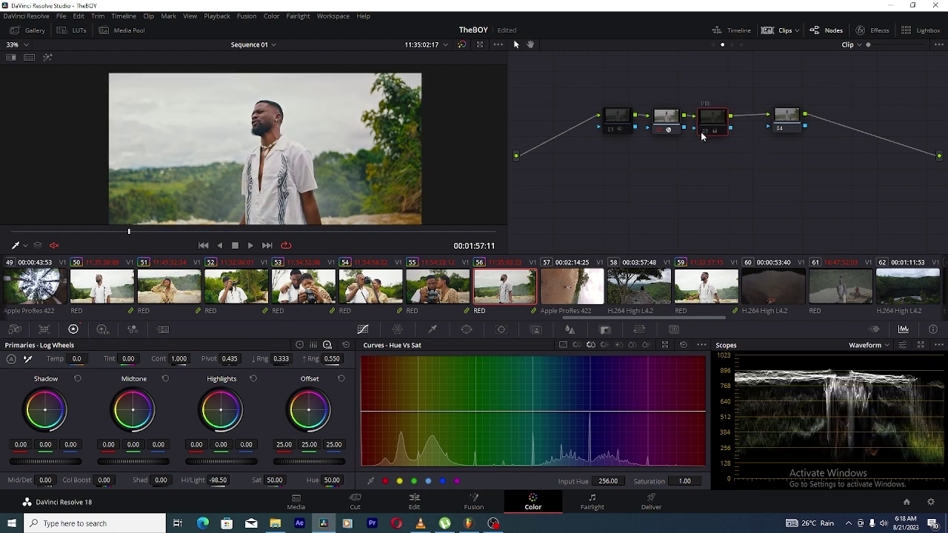
pyautogui.click(703, 136)
pyautogui.scroll(3, 264, 123)
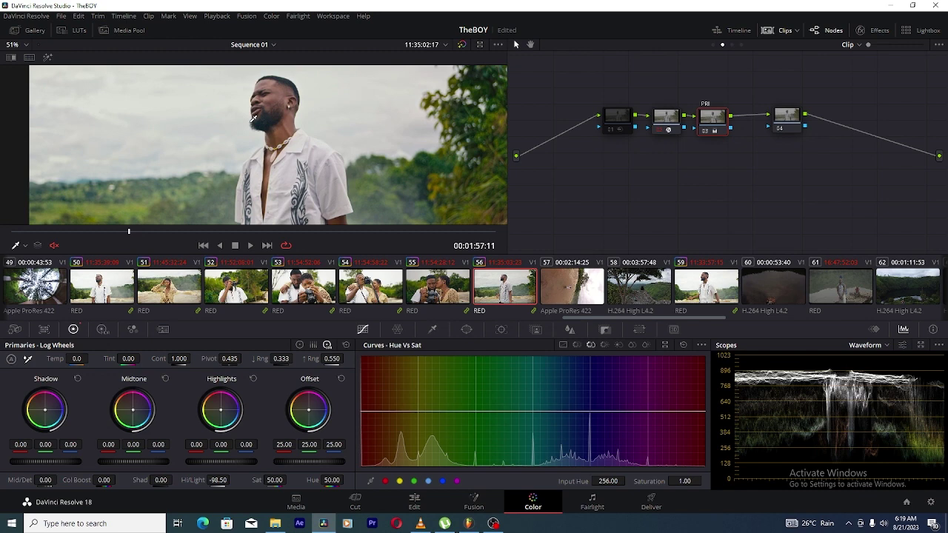
pyautogui.scroll(-2, 265, 123)
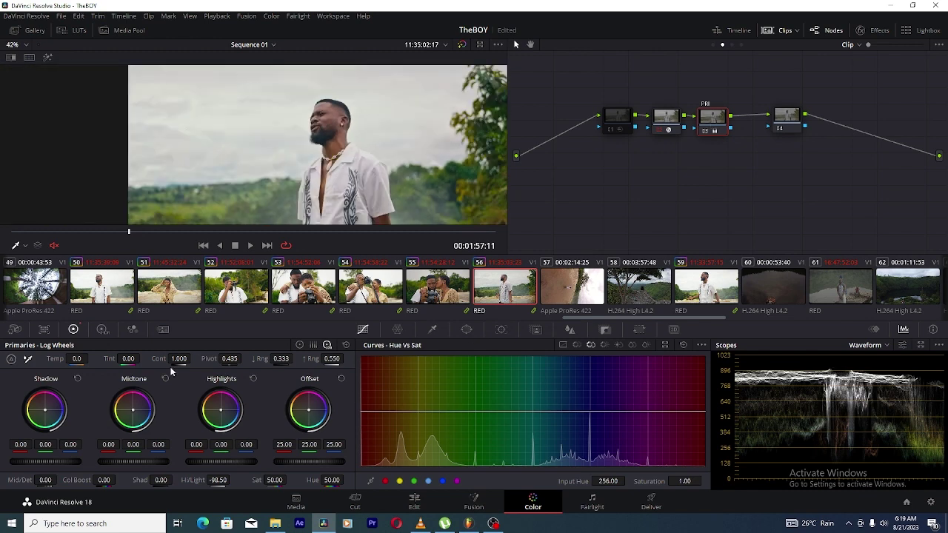
# Lower the global exposure of the PRI node to -0.37 with the HDR color wheels.
pyautogui.click(102, 329)
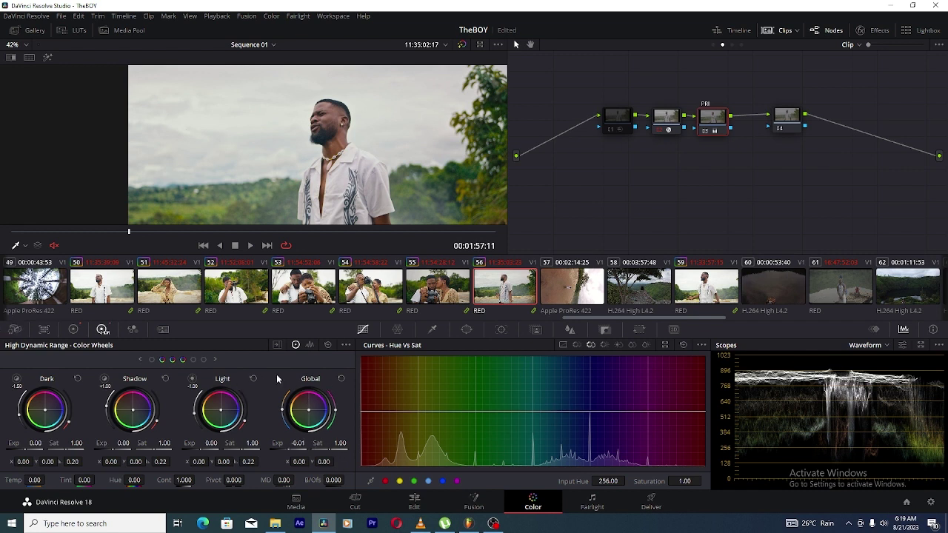
pyautogui.moveTo(287, 450); pyautogui.dragTo(292, 442)
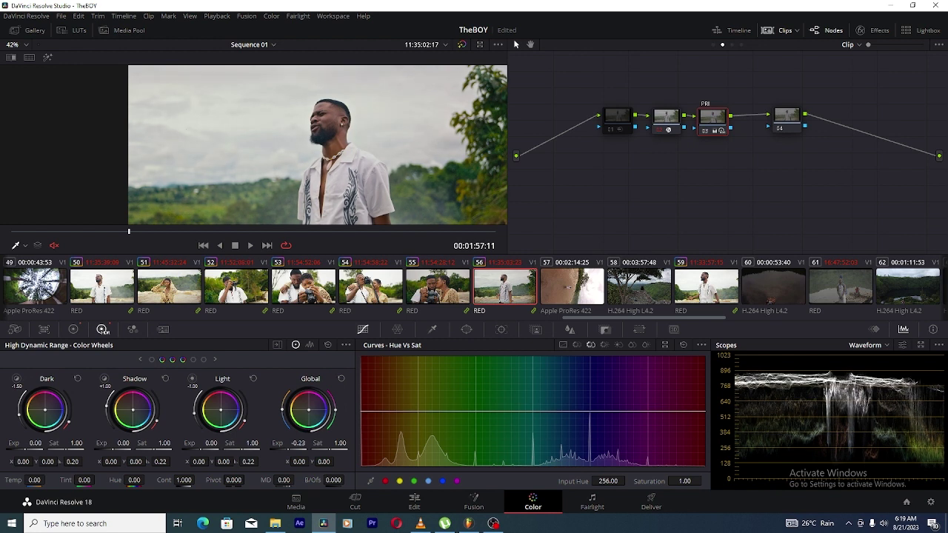
pyautogui.moveTo(319, 443); pyautogui.dragTo(308, 442)
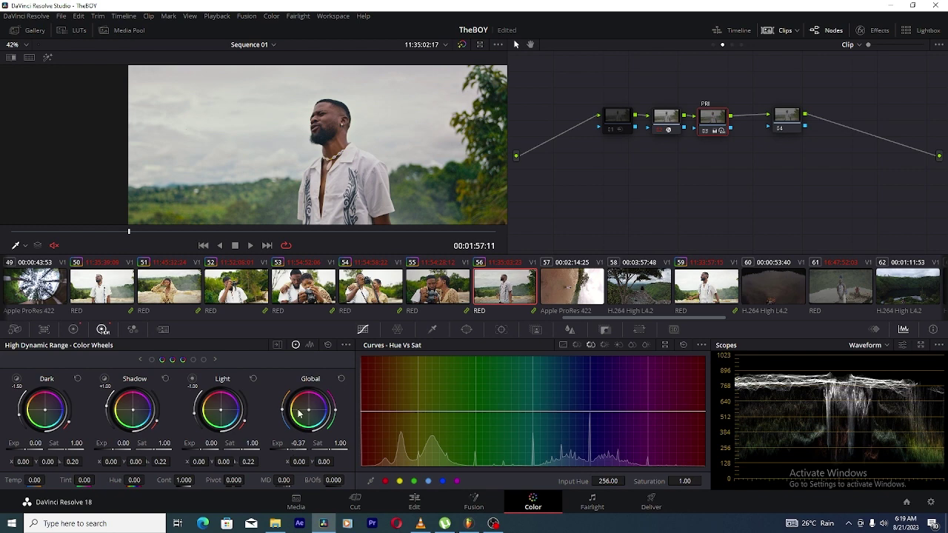
pyautogui.scroll(-4, 346, 147)
pyautogui.scroll(5, 345, 147)
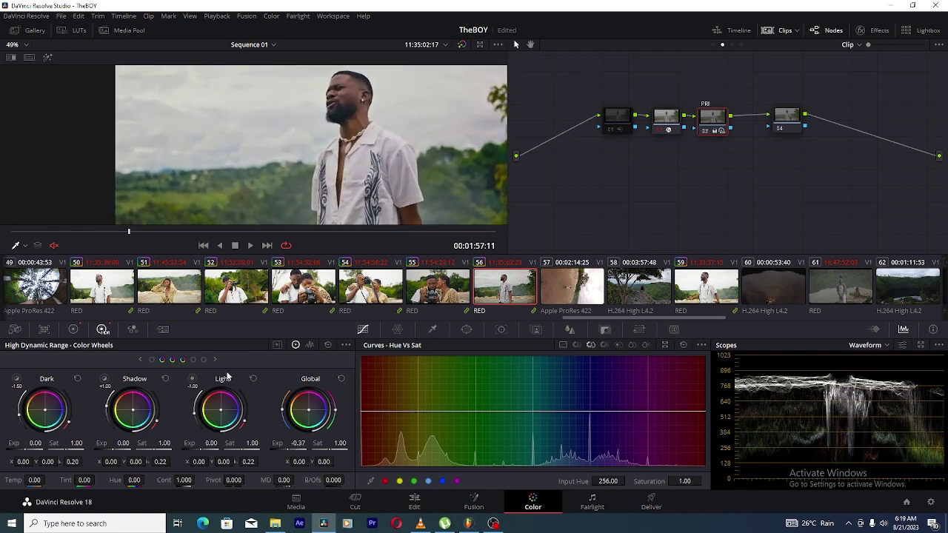
# Raise the Shad value of the PRI node to 10.00 in the primaries.
pyautogui.click(74, 329)
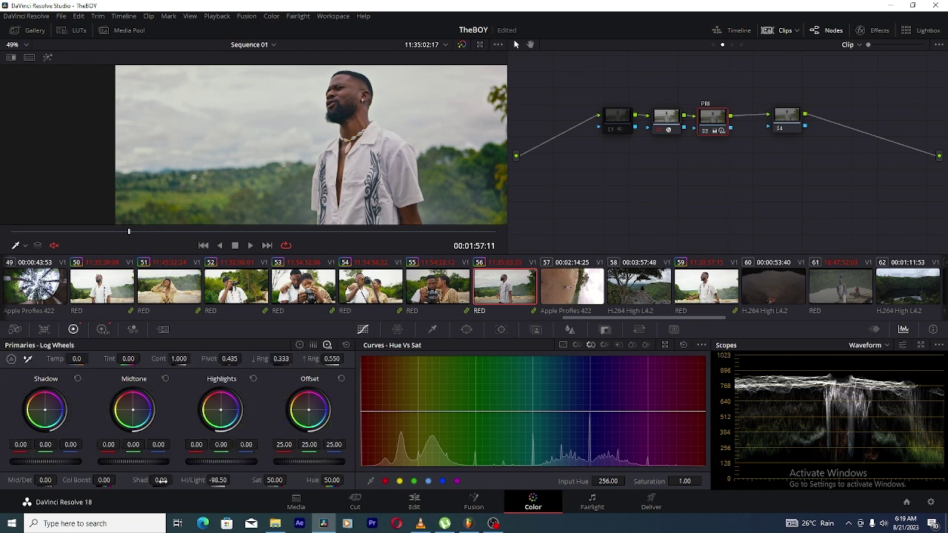
pyautogui.moveTo(161, 479); pyautogui.dragTo(175, 480)
pyautogui.moveTo(176, 480); pyautogui.dragTo(179, 479)
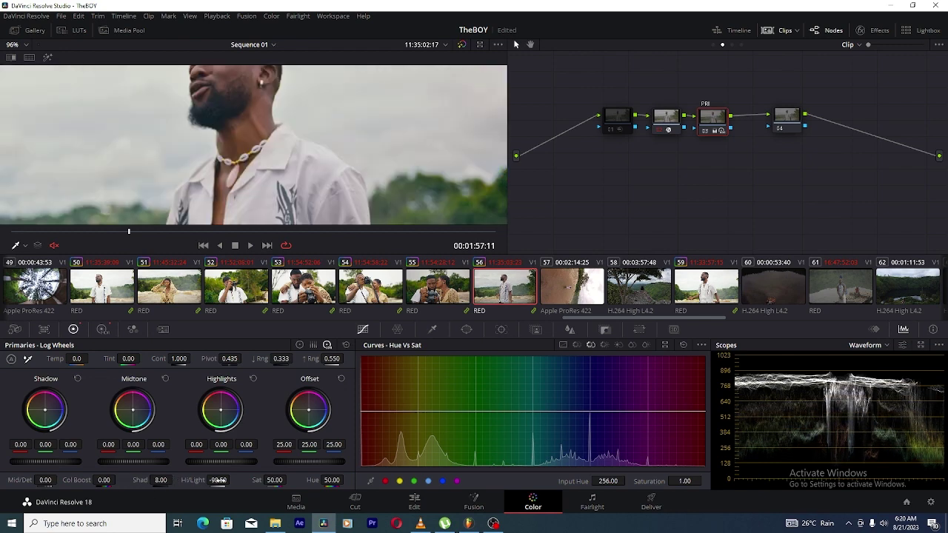
pyautogui.scroll(1, 265, 115)
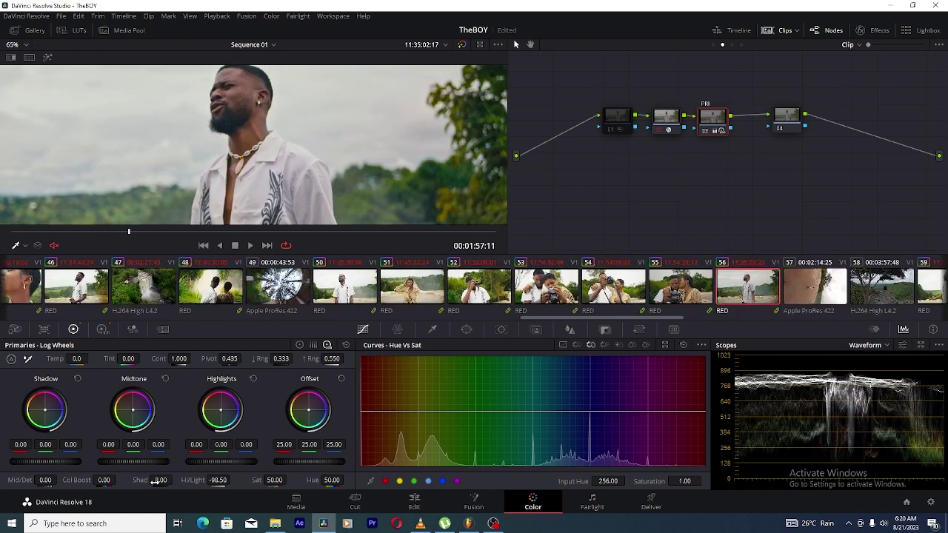
pyautogui.moveTo(157, 482); pyautogui.dragTo(165, 481)
pyautogui.scroll(-1, 359, 156)
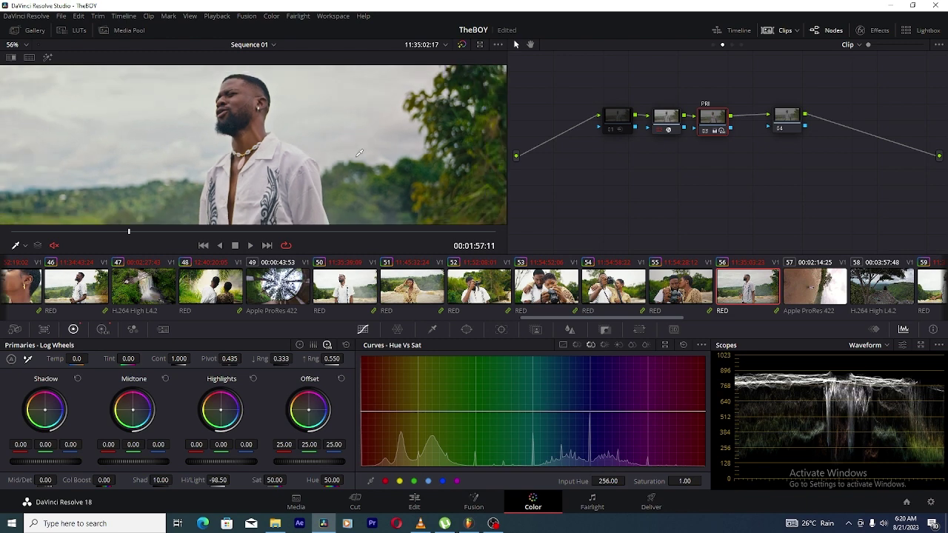
# Toggle the PRI node off and on to compare the shot with and without its primary corrections.
pyautogui.scroll(-4, 359, 153)
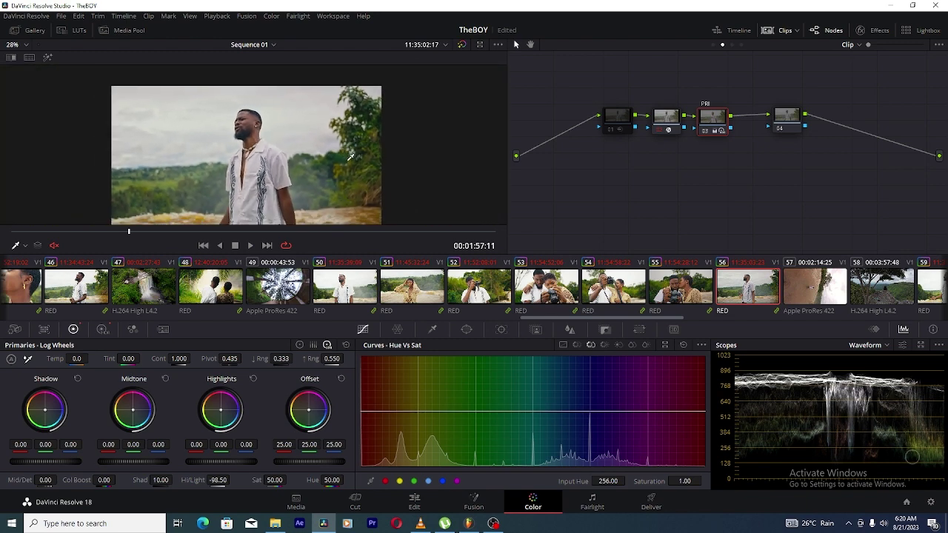
pyautogui.scroll(-1, 351, 157)
pyautogui.moveTo(351, 157)
pyautogui.mouseDown()
pyautogui.moveTo(360, 138)
pyautogui.moveTo(365, 160)
pyautogui.mouseUp()
pyautogui.scroll(3, 362, 145)
pyautogui.click(705, 131)
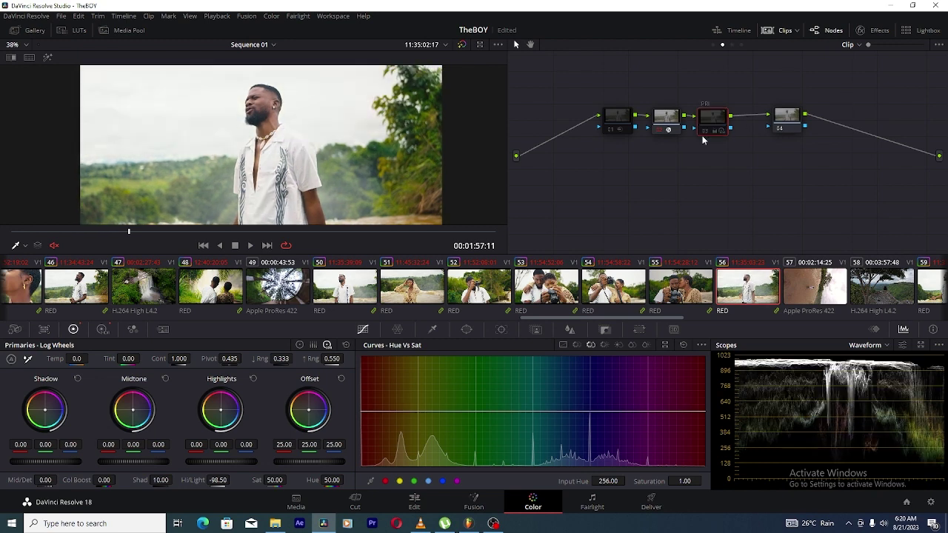
pyautogui.click(706, 135)
pyautogui.scroll(-2, 358, 153)
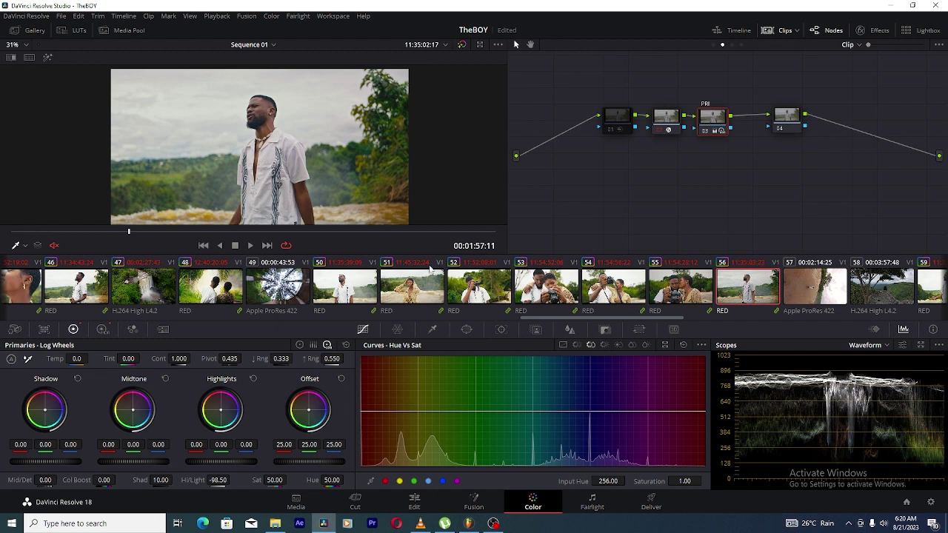
pyautogui.scroll(2, 313, 174)
pyautogui.scroll(1, 313, 174)
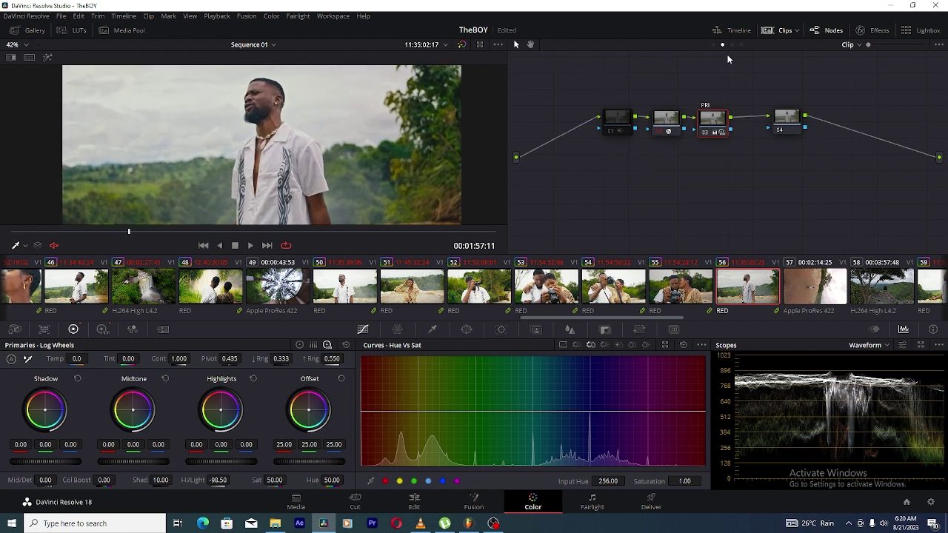
# Move node 04 next to the PRI node and shape its custom curve with slightly raised upper midtones and slightly lowered shadows.
pyautogui.moveTo(775, 111); pyautogui.dragTo(755, 120)
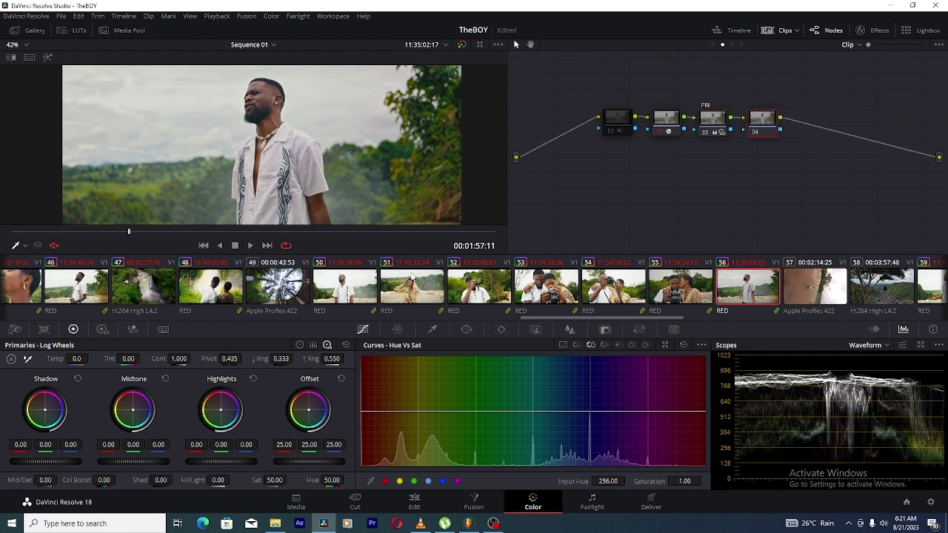
pyautogui.click(562, 346)
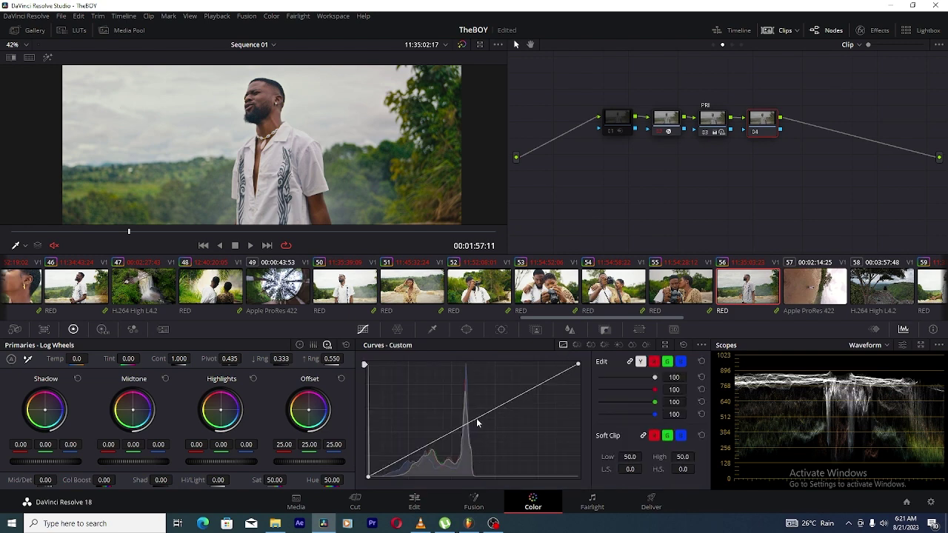
pyautogui.moveTo(476, 417); pyautogui.dragTo(490, 406)
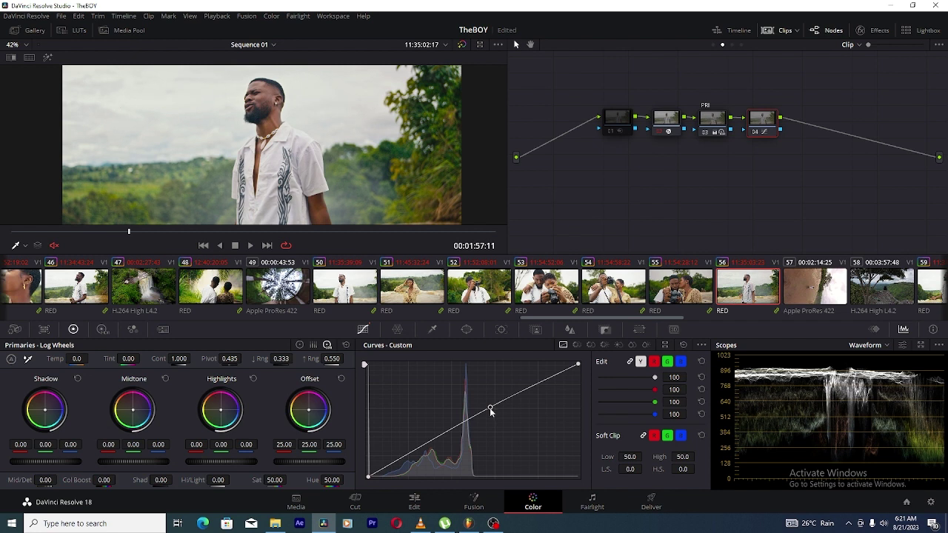
pyautogui.click(390, 467)
pyautogui.moveTo(389, 466); pyautogui.dragTo(391, 467)
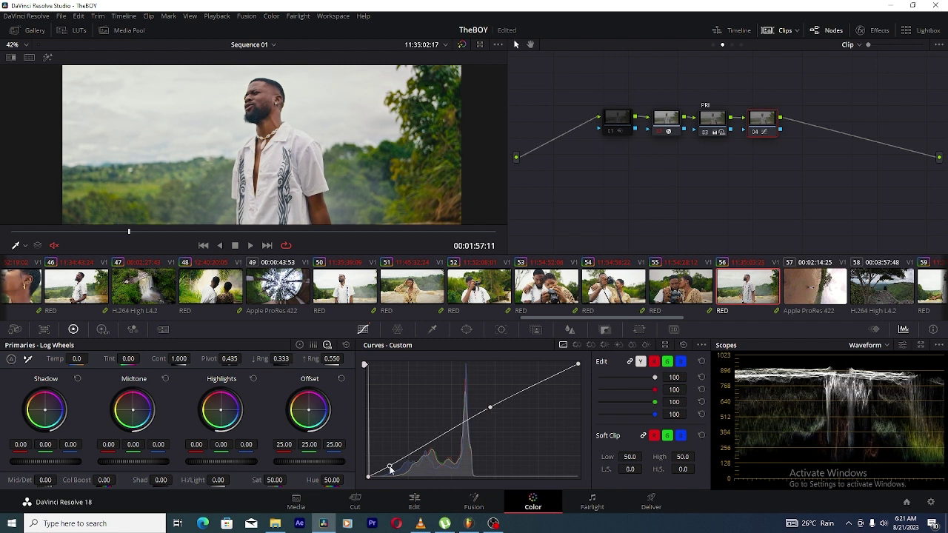
pyautogui.moveTo(390, 470); pyautogui.dragTo(388, 472)
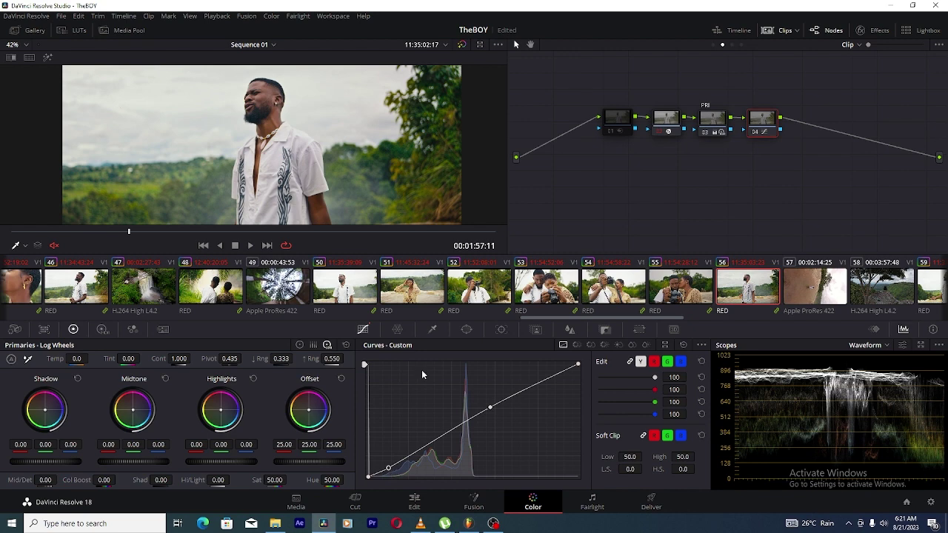
# Toggle node 04 off and on to compare the shot with and without its contrast curve.
pyautogui.scroll(-2, 333, 126)
pyautogui.click(756, 132)
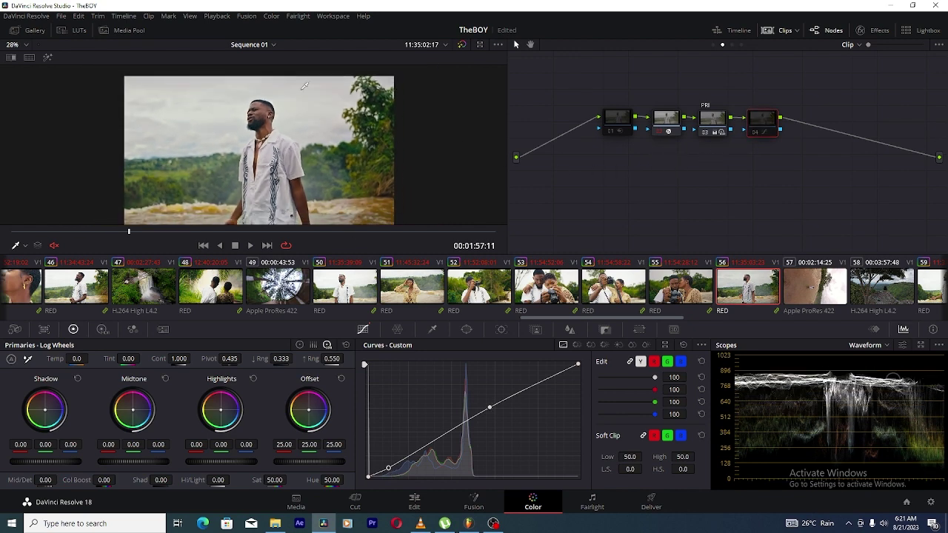
pyautogui.scroll(3, 292, 119)
pyautogui.moveTo(293, 117); pyautogui.dragTo(298, 129)
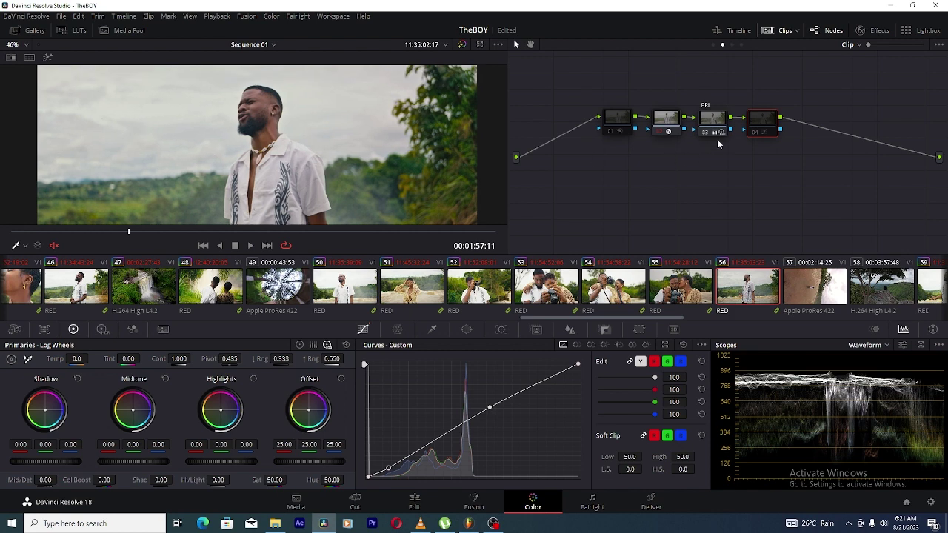
pyautogui.click(756, 134)
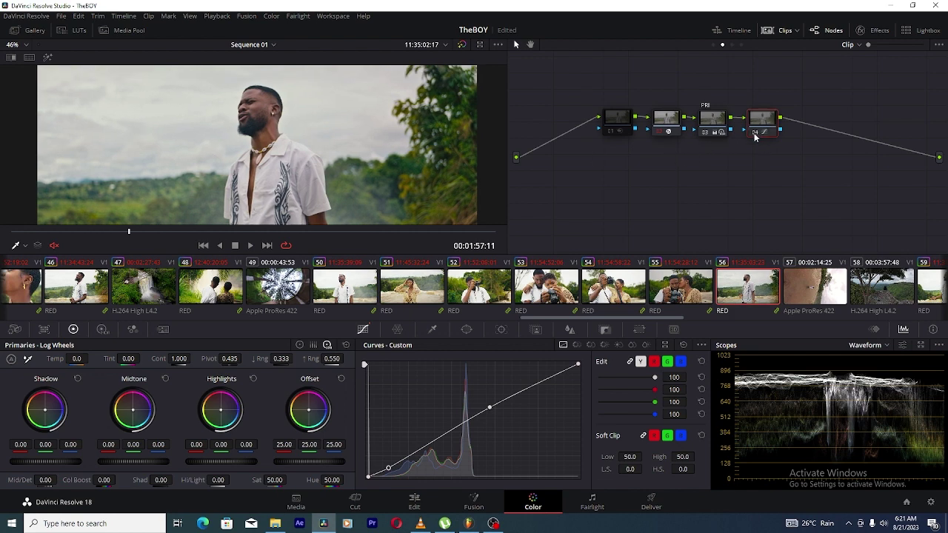
# Examine the graded shot of clip 56 in full frame and close up on the face and shirt.
pyautogui.scroll(-3, 285, 127)
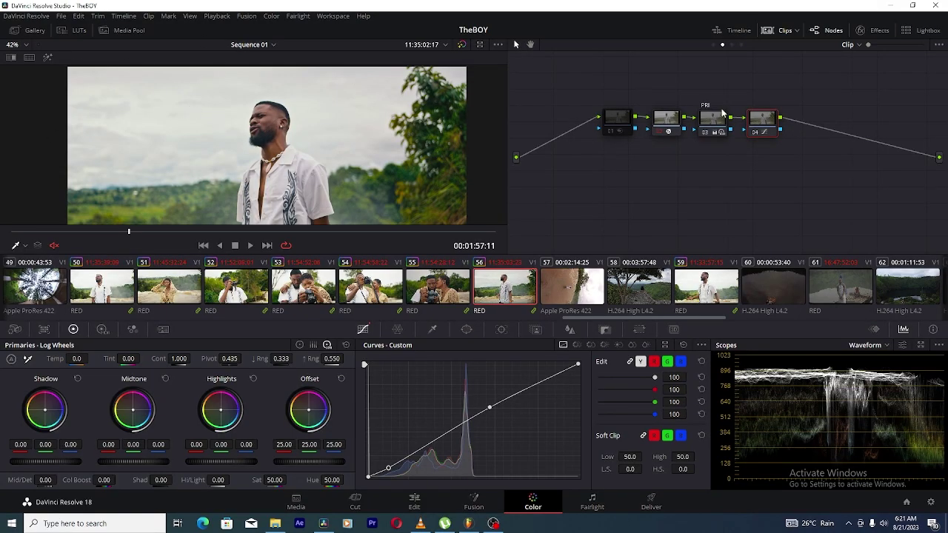
pyautogui.scroll(-1, 363, 96)
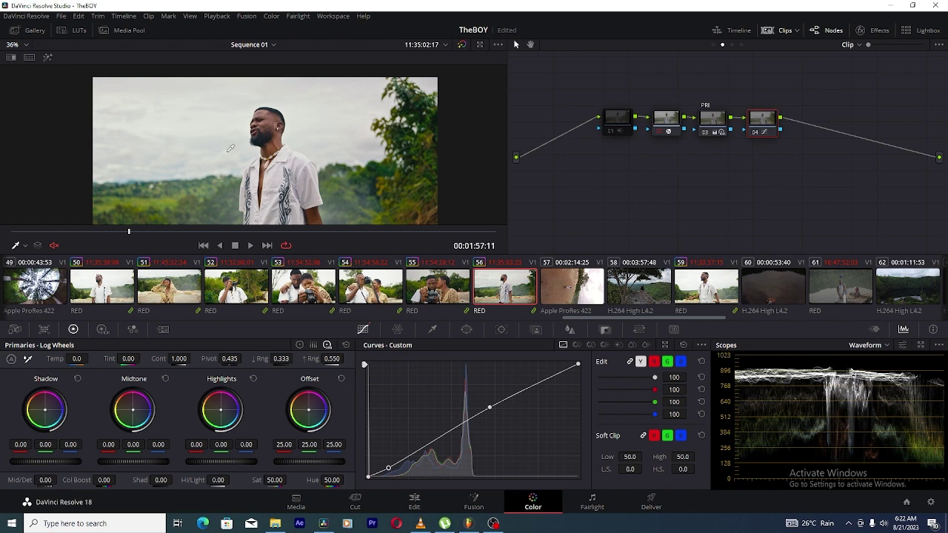
pyautogui.scroll(-1, 232, 152)
pyautogui.scroll(1, 231, 152)
pyautogui.scroll(3, 232, 153)
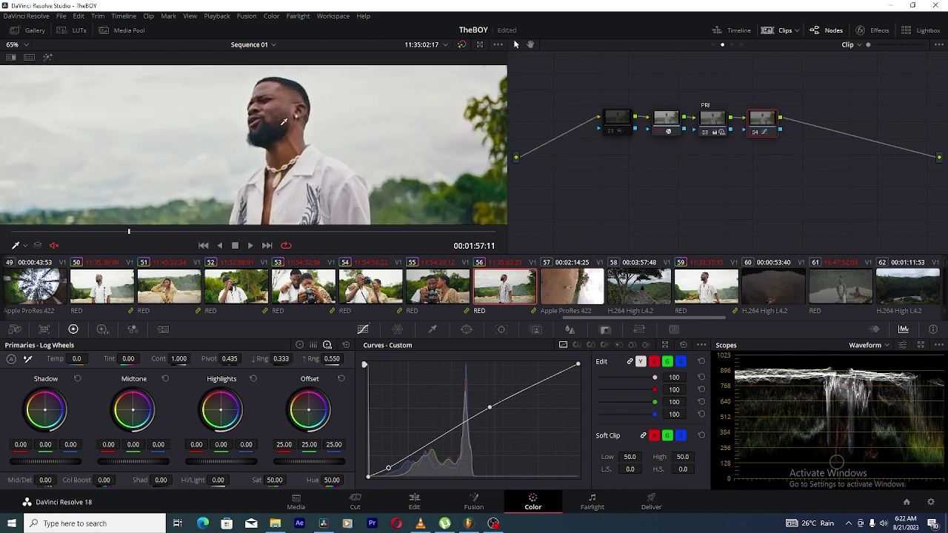
pyautogui.scroll(2, 289, 122)
pyautogui.scroll(-2, 296, 139)
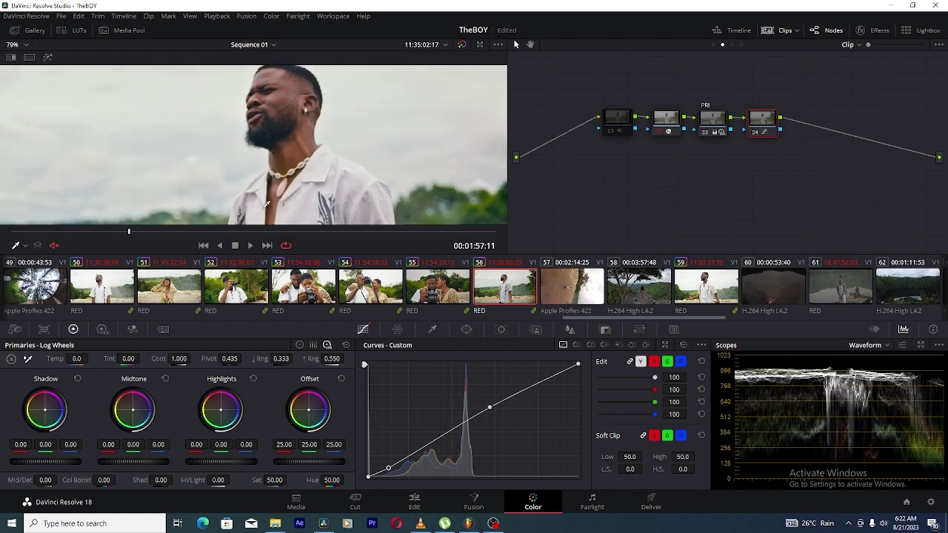
pyautogui.moveTo(279, 152); pyautogui.dragTo(338, 40)
pyautogui.scroll(-4, 316, 133)
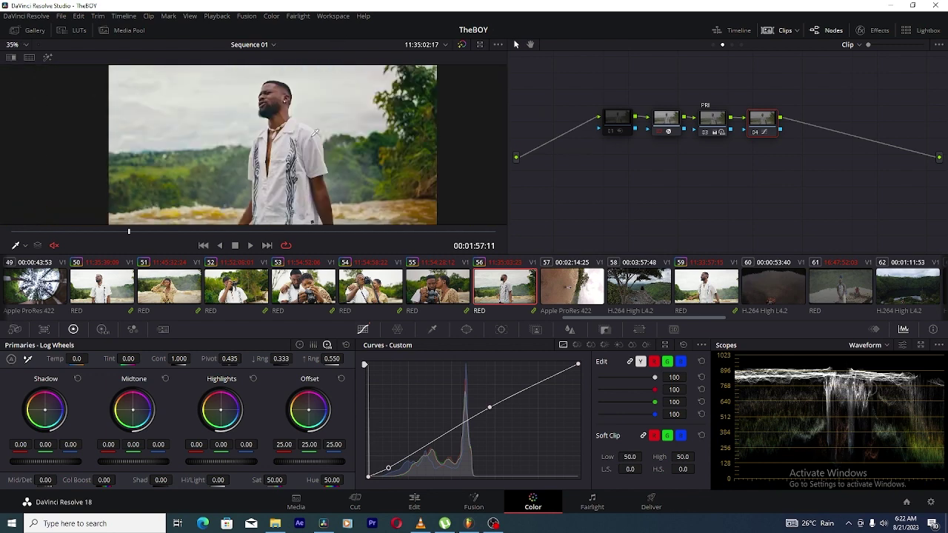